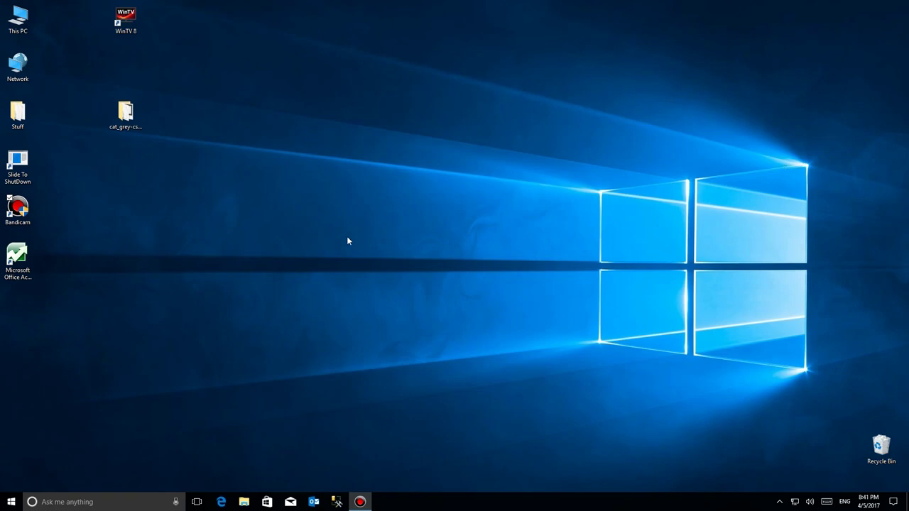
# Launch Microsoft Edge with Win+1 so its news start page appears, then bring up the Start menu
pyautogui.press('super+1')
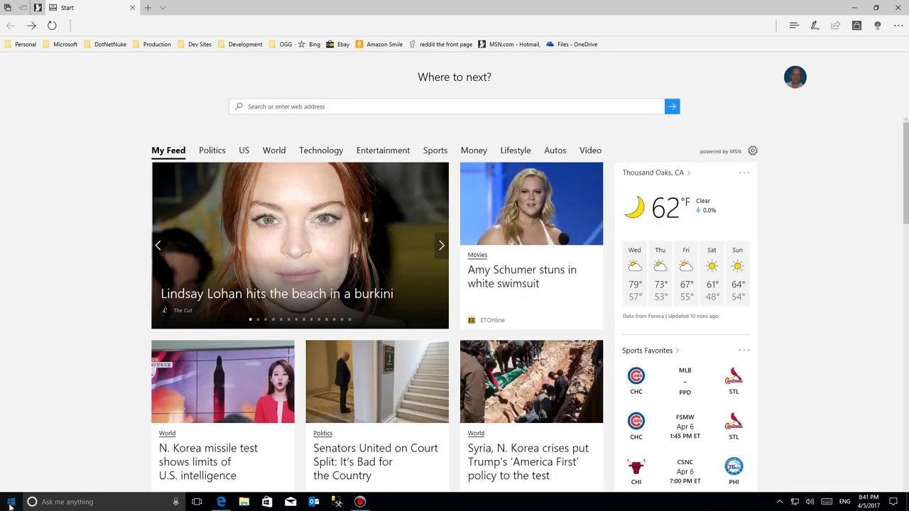
pyautogui.click(11, 501)
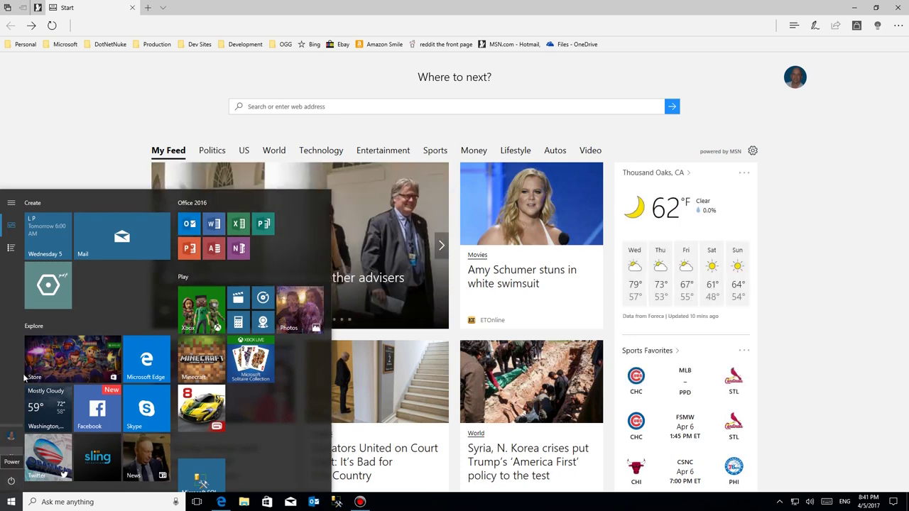
# Start Movies & TV from the All apps list so the movie plays over Edge
pyautogui.click(11, 248)
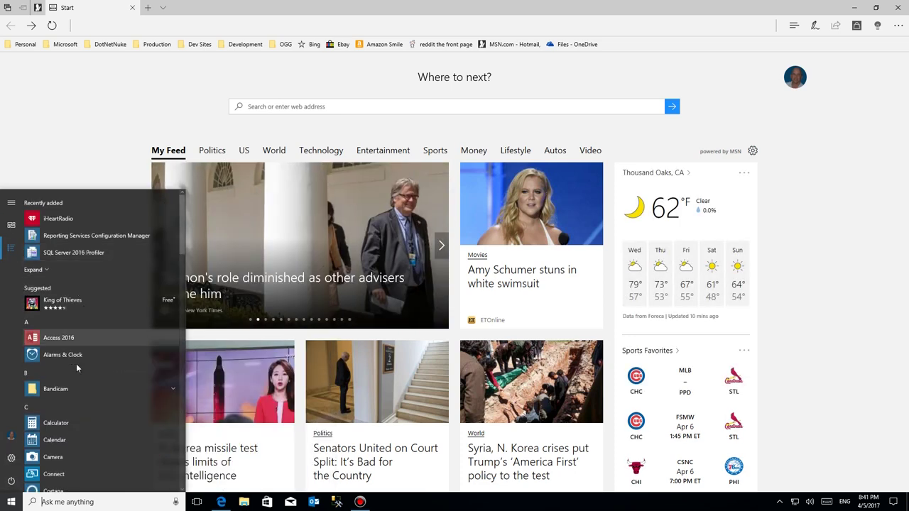
pyautogui.scroll(-1, 76, 370)
pyautogui.scroll(-4, 76, 370)
pyautogui.scroll(-2, 64, 384)
pyautogui.scroll(-1, 51, 412)
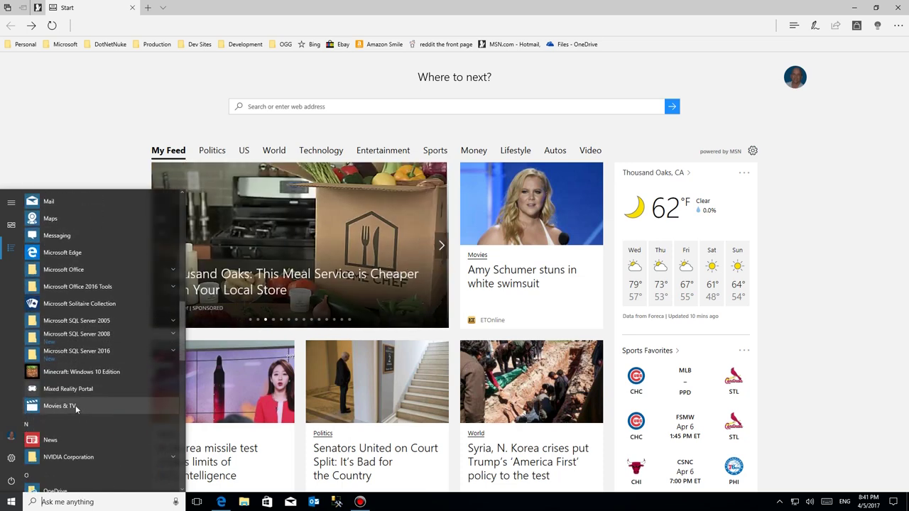
pyautogui.click(77, 408)
pyautogui.scroll(-3, 451, 240)
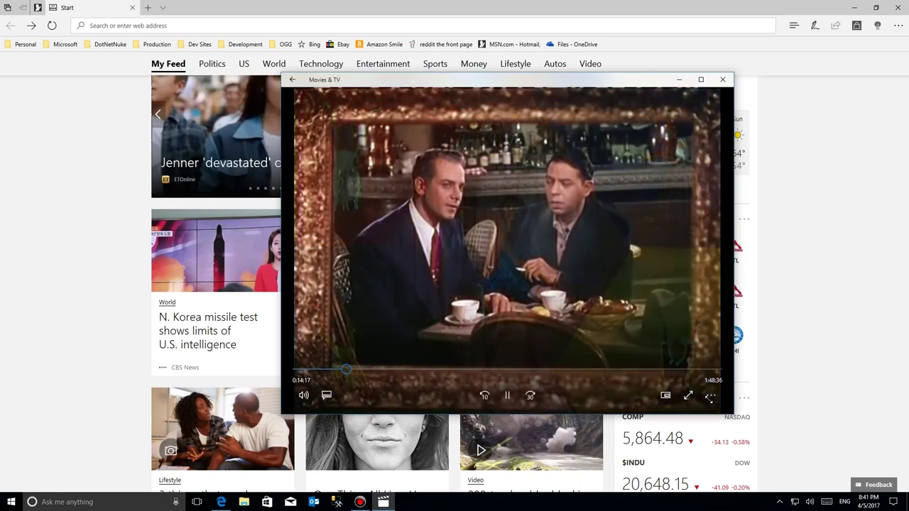
pyautogui.moveTo(736, 412); pyautogui.dragTo(673, 378)
pyautogui.moveTo(607, 349); pyautogui.dragTo(543, 303)
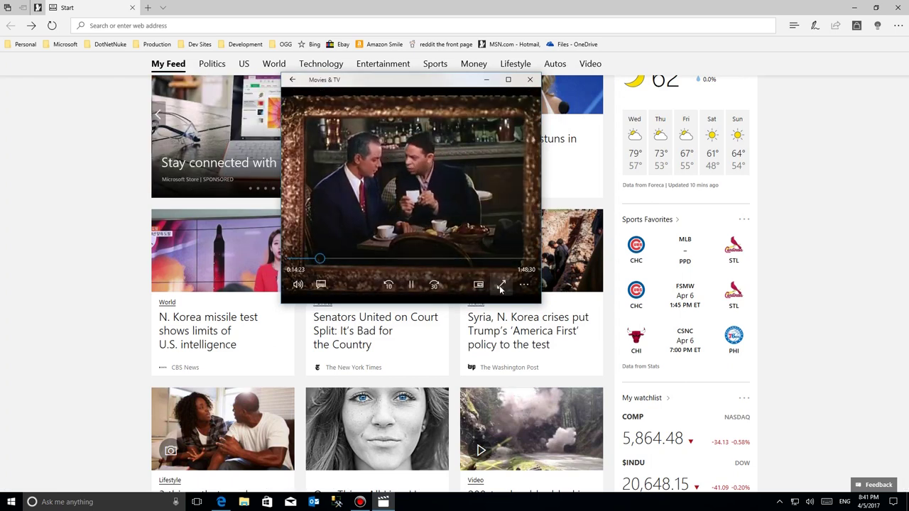
pyautogui.click(524, 286)
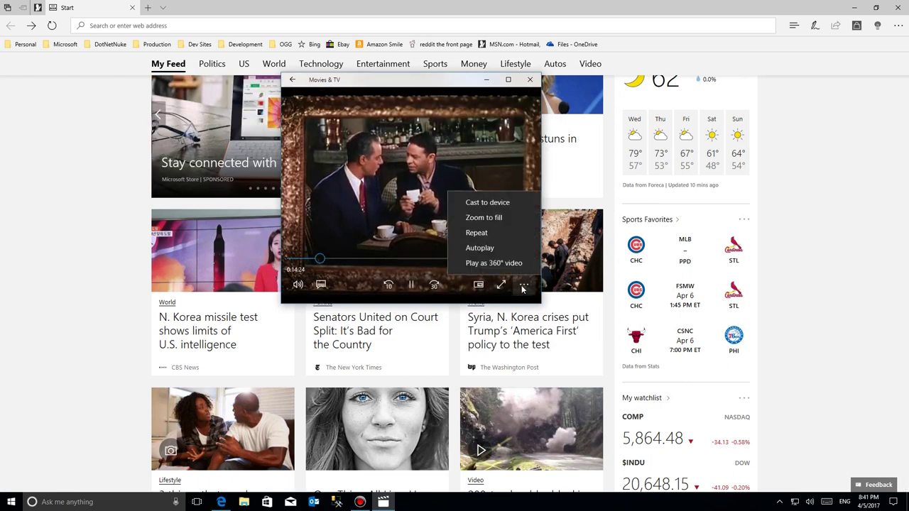
pyautogui.click(477, 225)
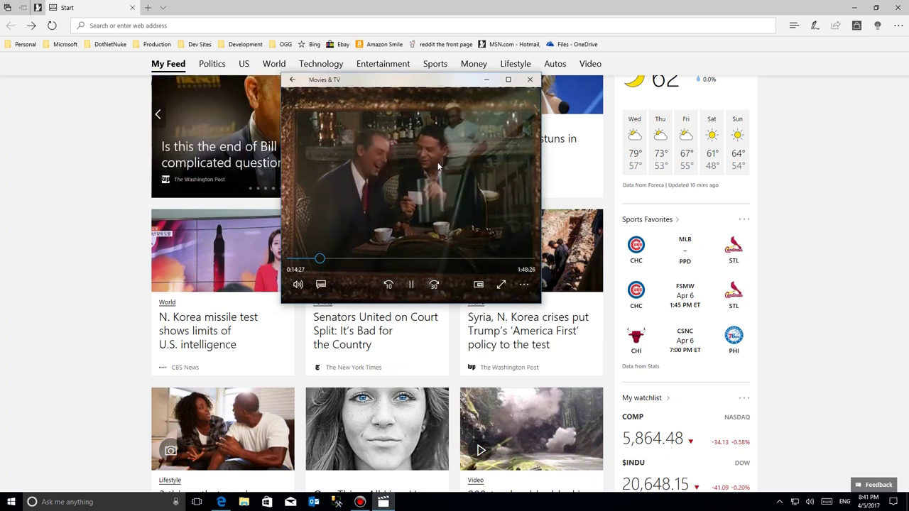
pyautogui.click(111, 147)
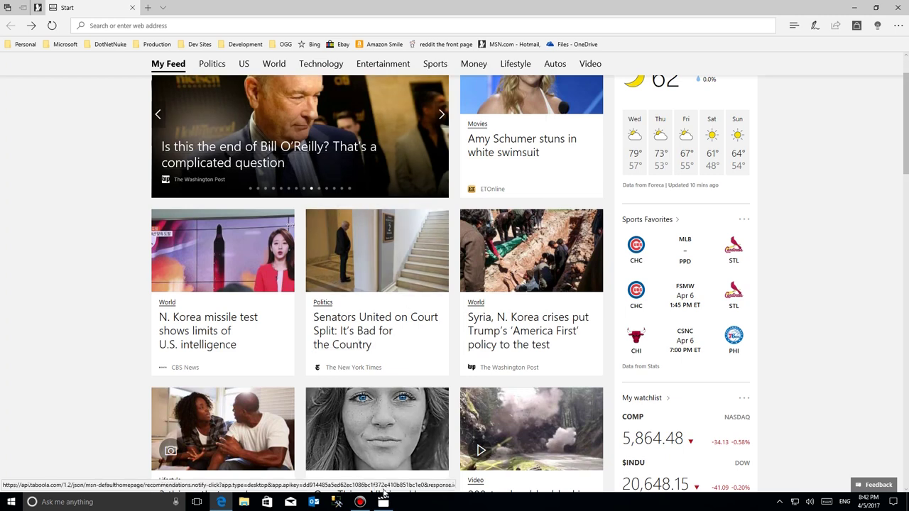
pyautogui.click(383, 502)
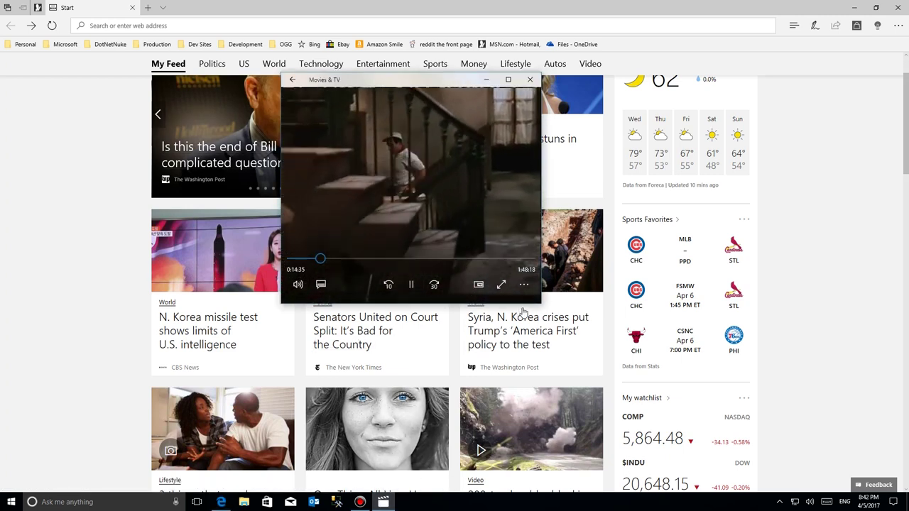
pyautogui.moveTo(539, 303); pyautogui.dragTo(736, 414)
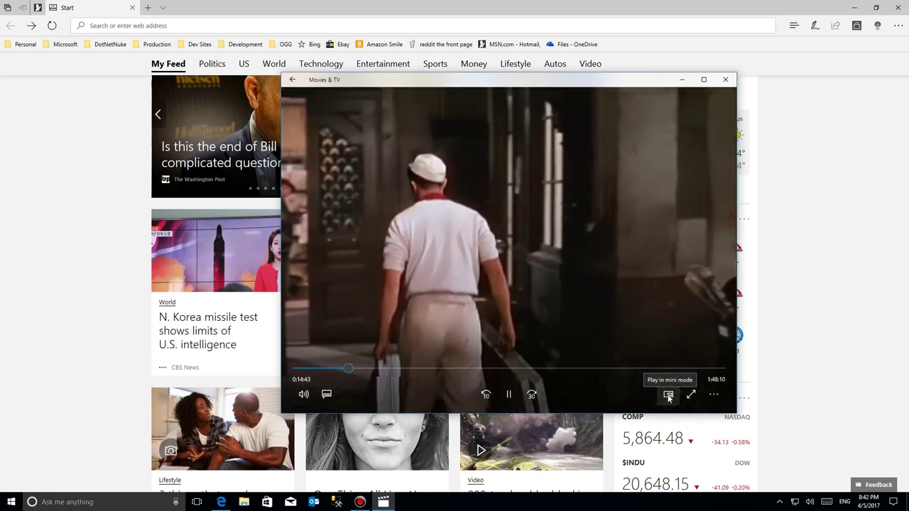
pyautogui.click(668, 396)
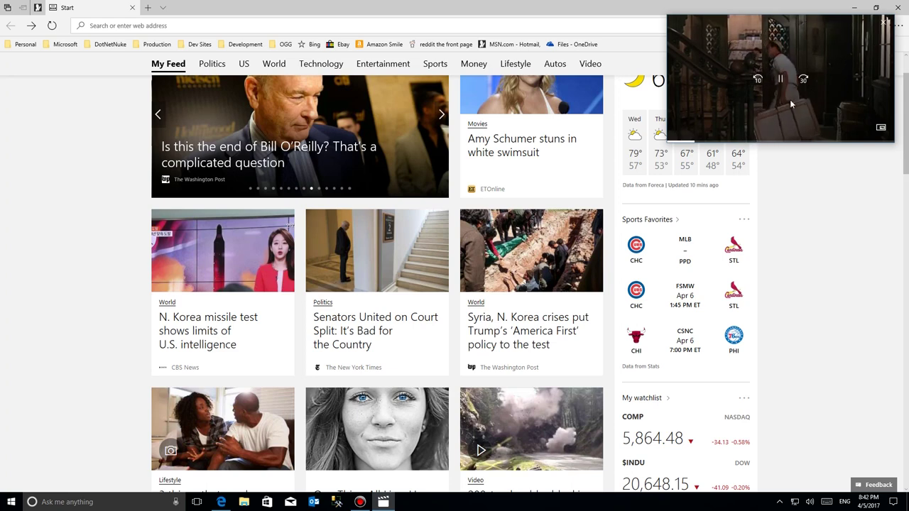
# Skip the movie ahead twice, settle the mini player at the top right, and open Edge's US news section
pyautogui.click(804, 80)
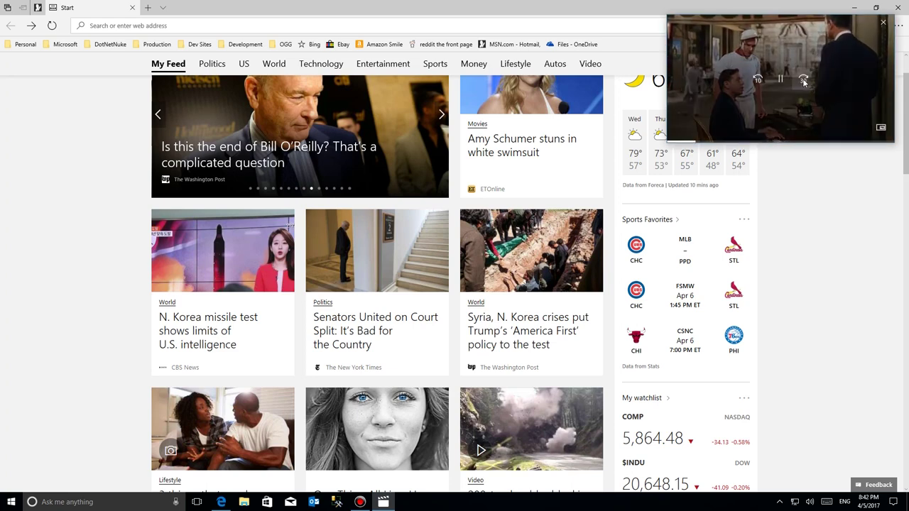
pyautogui.click(804, 79)
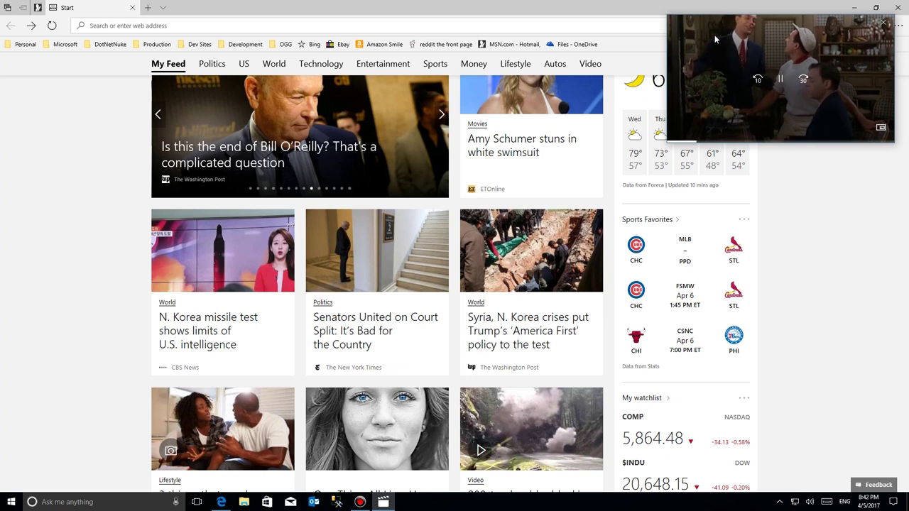
pyautogui.moveTo(716, 39); pyautogui.dragTo(728, 338)
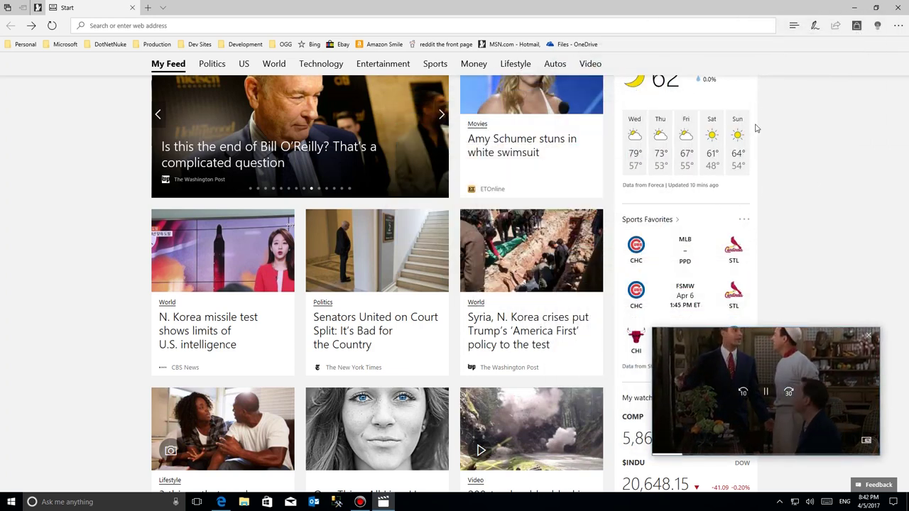
pyautogui.moveTo(816, 334); pyautogui.dragTo(822, 65)
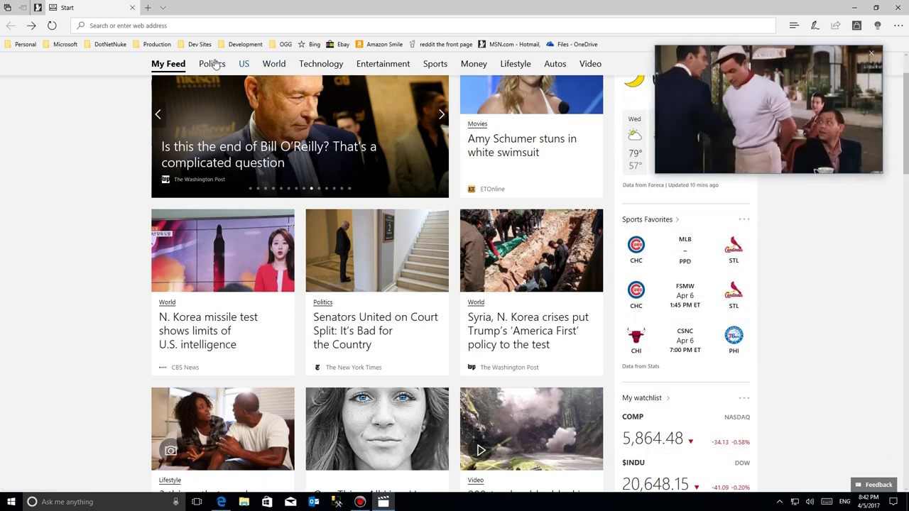
pyautogui.click(244, 64)
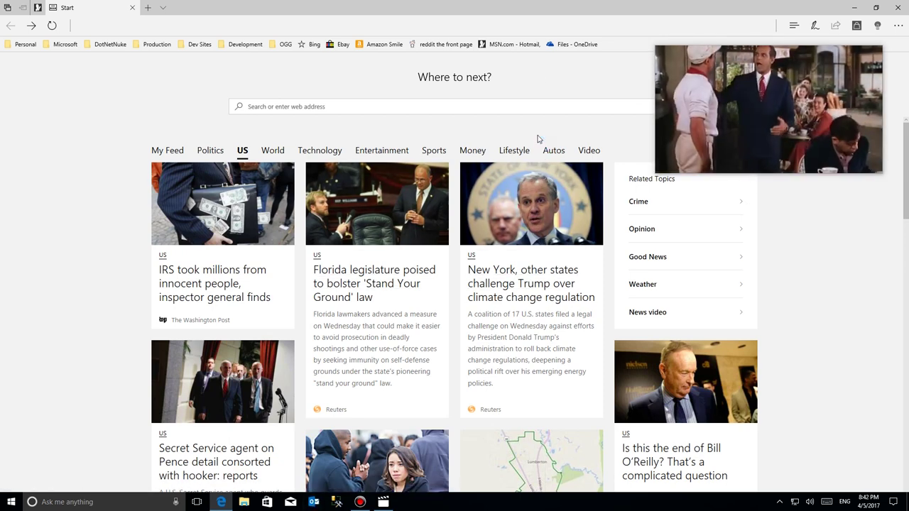
# Open the Microsoft Store from the taskbar beneath the floating mini player
pyautogui.click(267, 502)
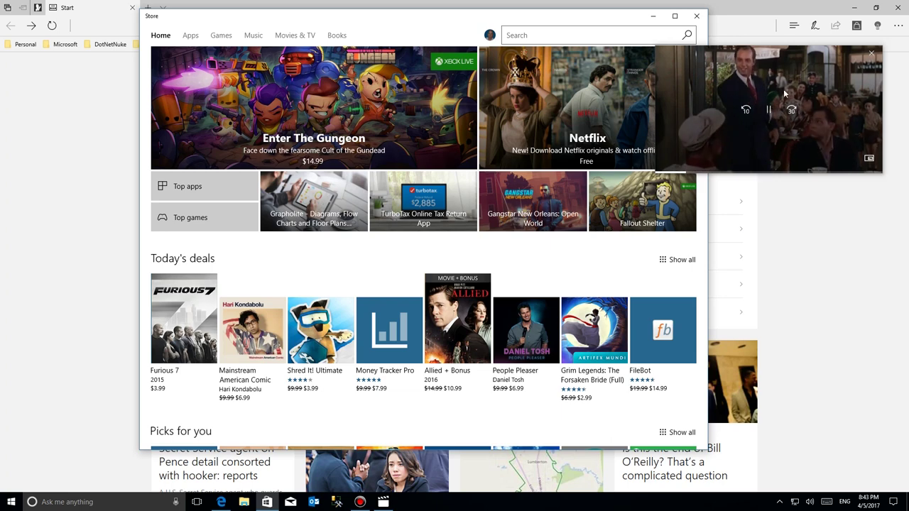
# Pause the mini player's movie, bring Edge forward, and pull it out of full screen
pyautogui.click(771, 110)
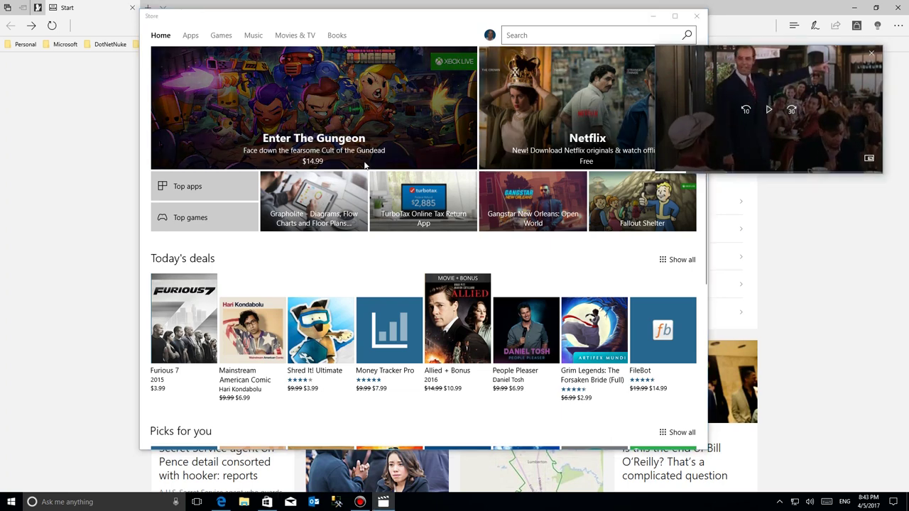
pyautogui.click(766, 302)
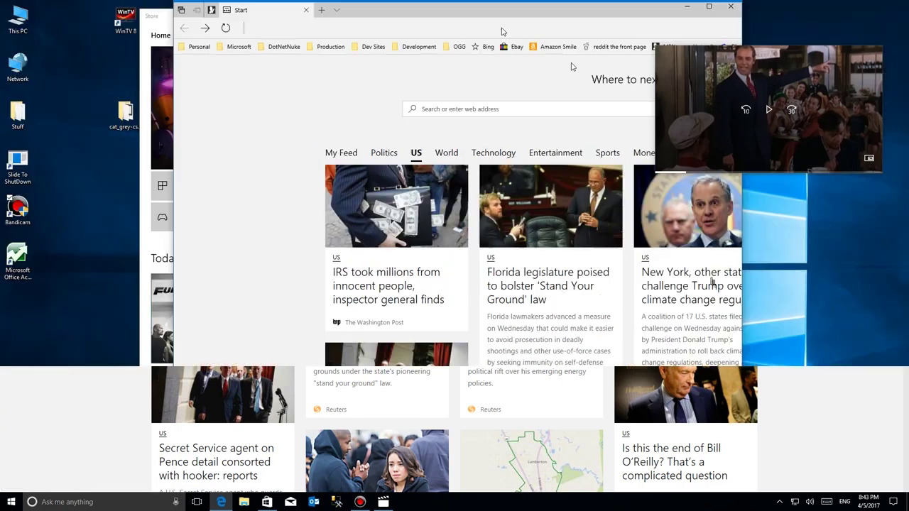
pyautogui.moveTo(458, 8)
pyautogui.mouseDown()
pyautogui.moveTo(883, 133)
pyautogui.moveTo(0, 128)
pyautogui.mouseUp()
# Snap the Store to the right half, maximize it, then close it to reveal the desktop
pyautogui.click(639, 212)
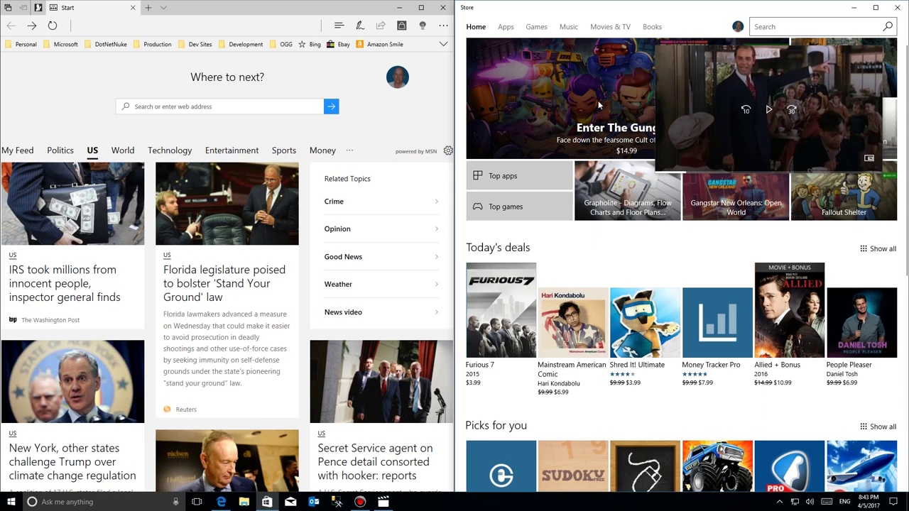
pyautogui.moveTo(769, 108)
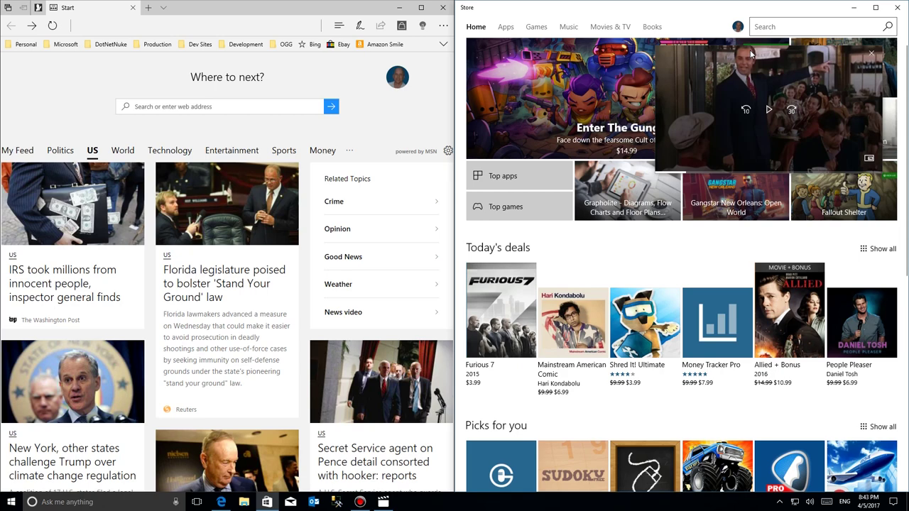
pyautogui.doubleClick(710, 10)
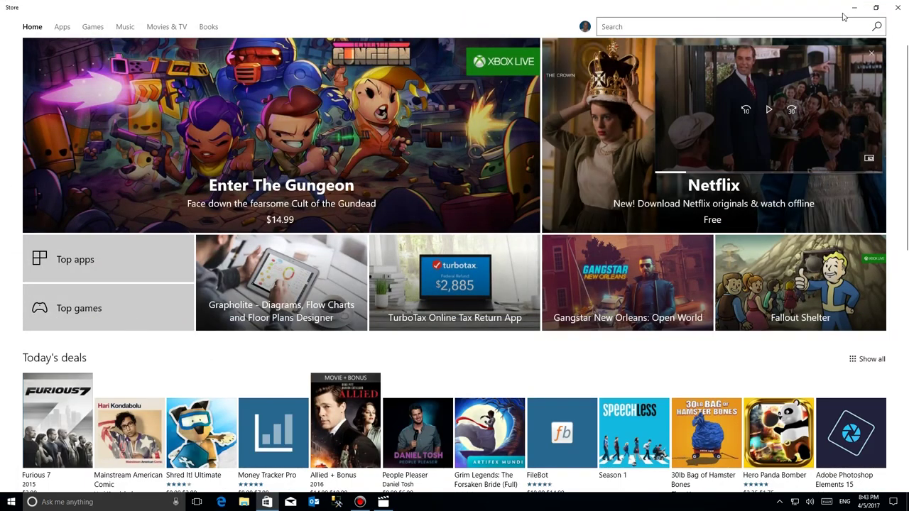
pyautogui.click(898, 8)
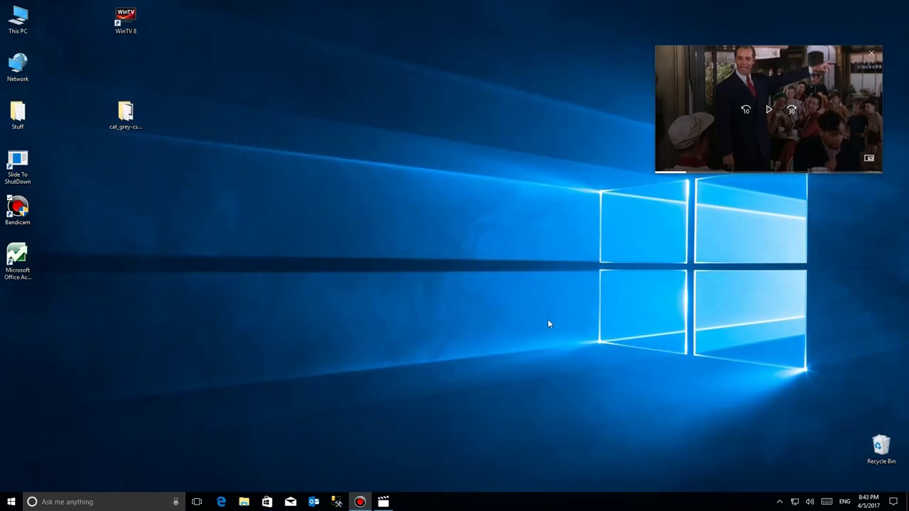